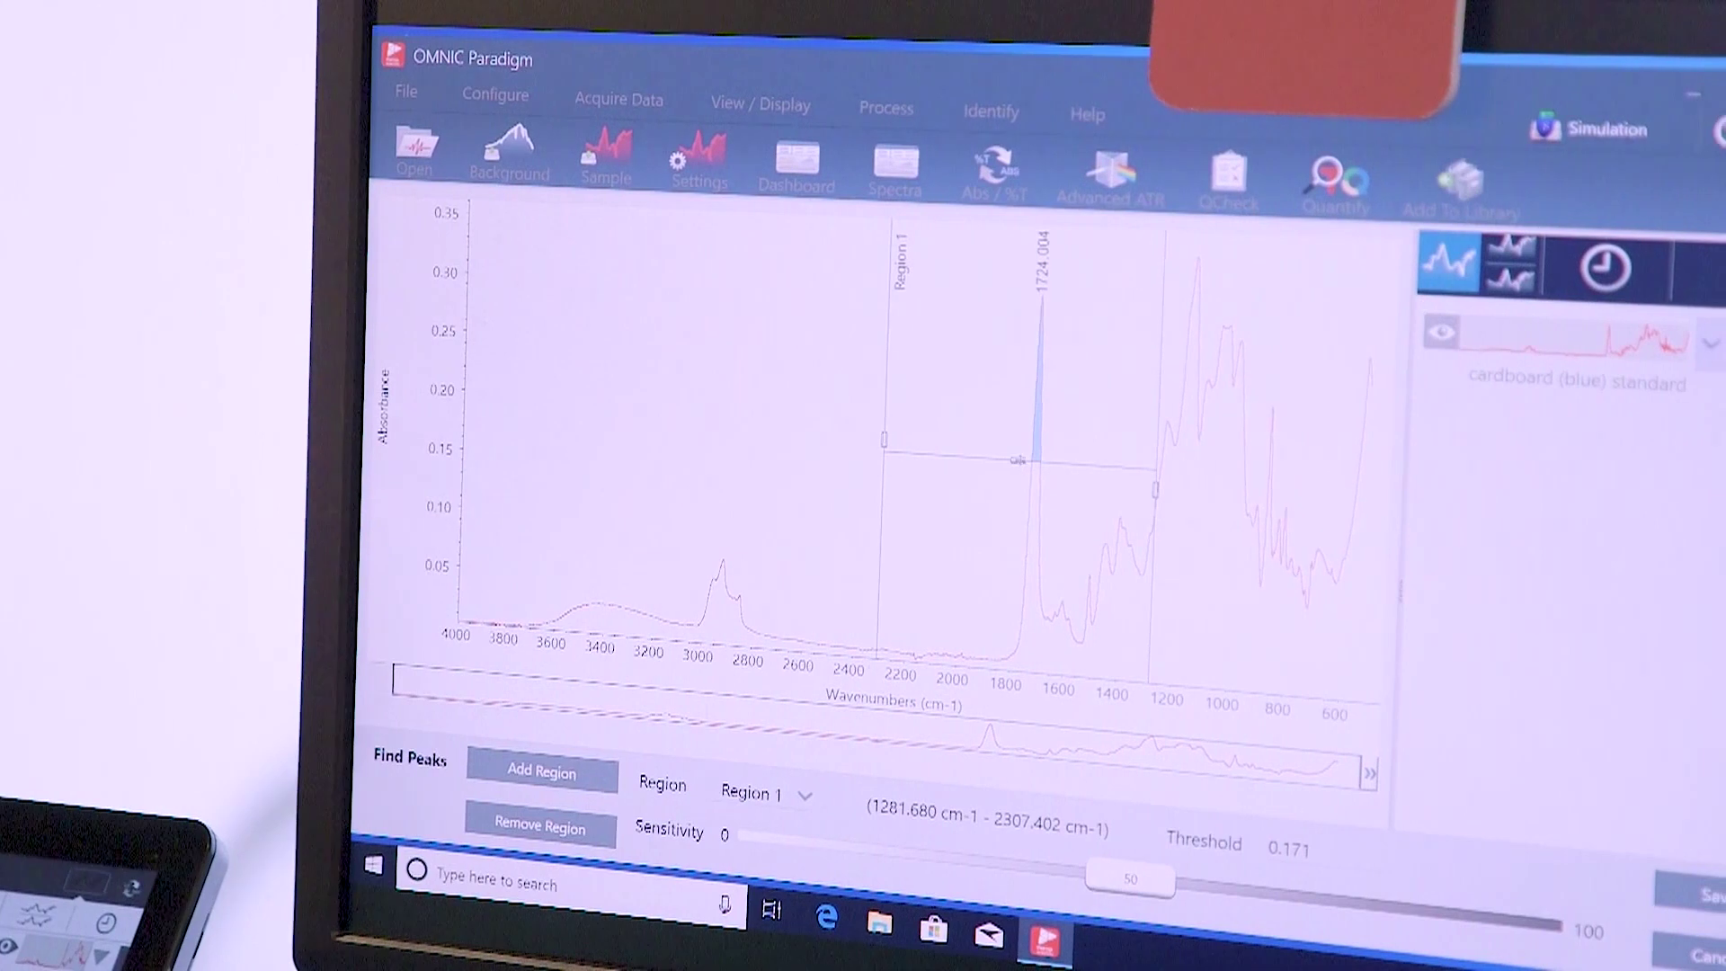
- Drag the Find Peaks threshold line down to 0.030, widening Region 1's shaded peak area
drag(1000, 477, 999, 638)
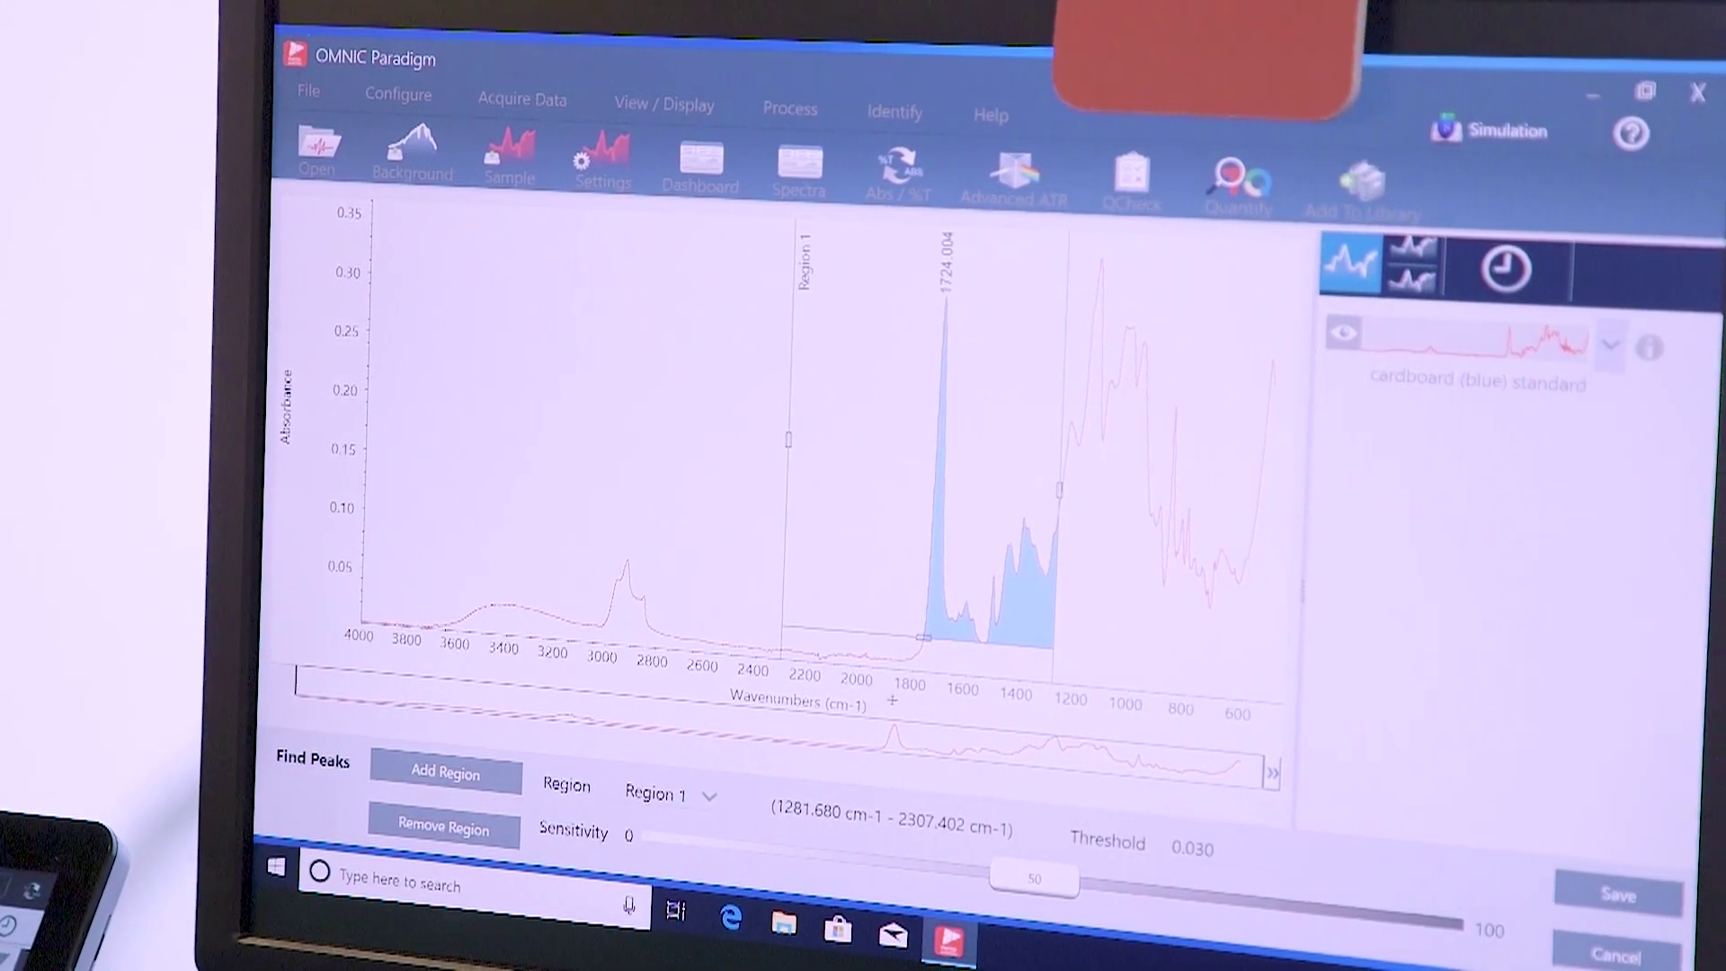